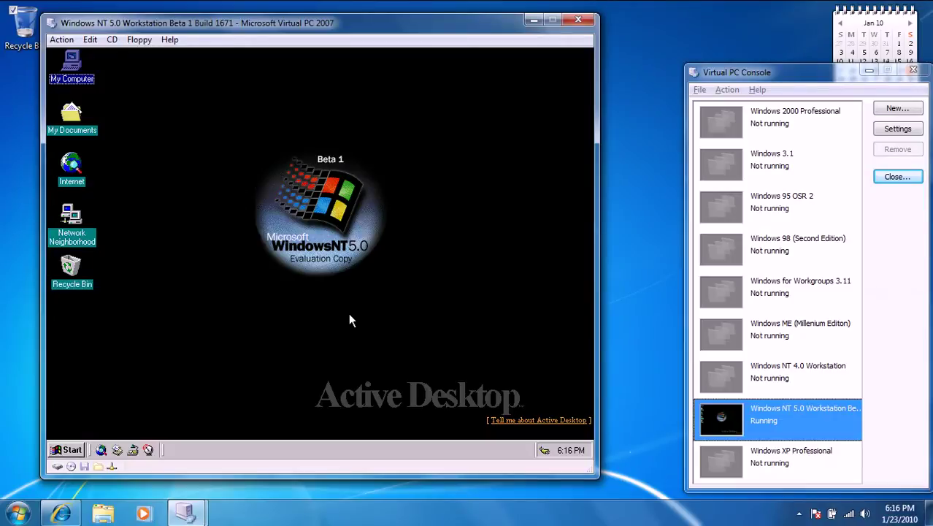
Step: Check the general system properties of My Computer in the virtual machine, and close the dialog
right_click(82, 61)
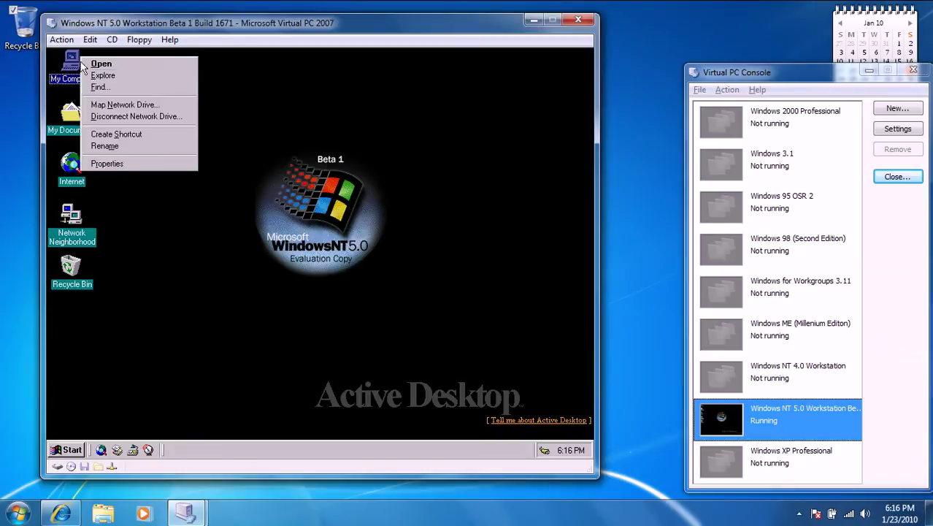
click(93, 163)
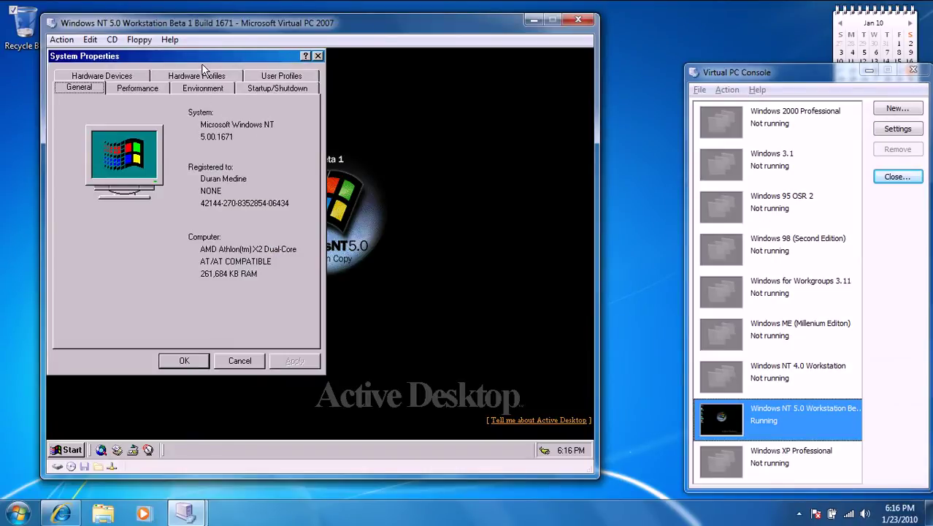
drag(202, 59, 323, 80)
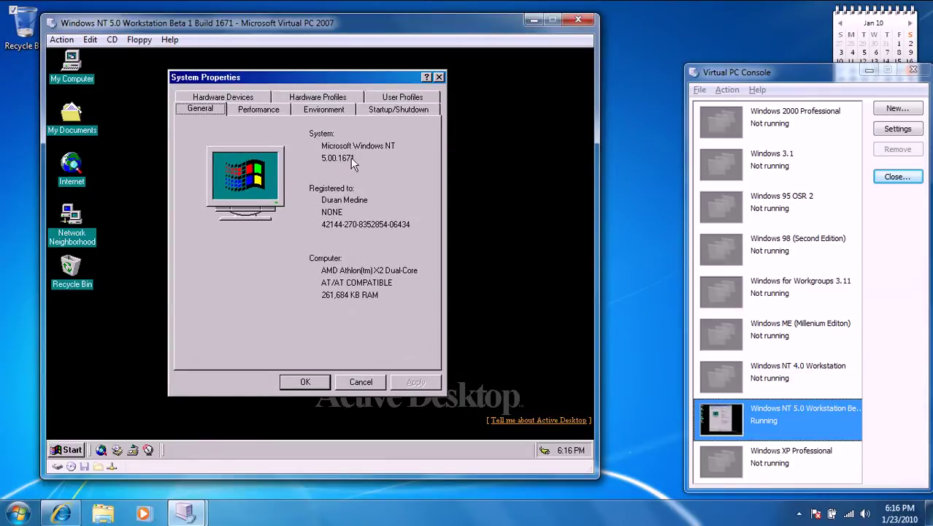
click(285, 387)
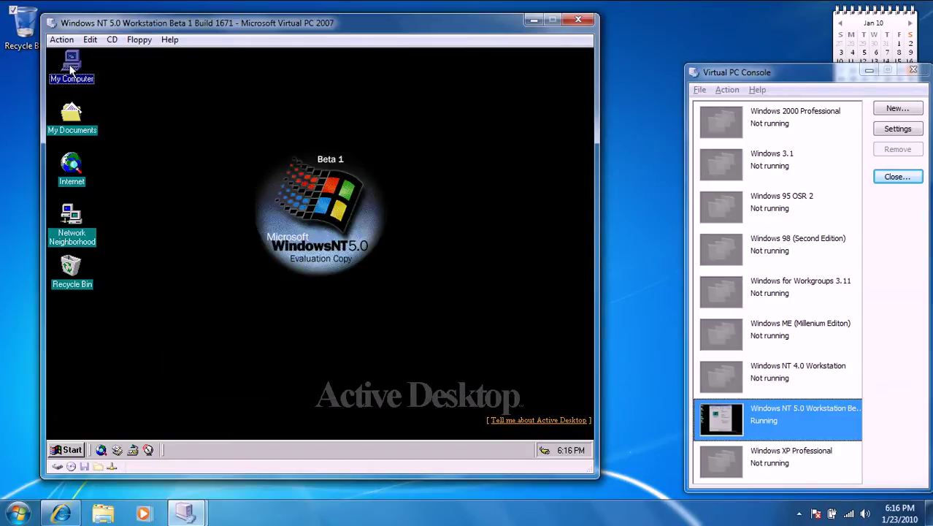
Step: Open the Control Panel from My Computer and arrange its icons to fit the window
double_click(72, 66)
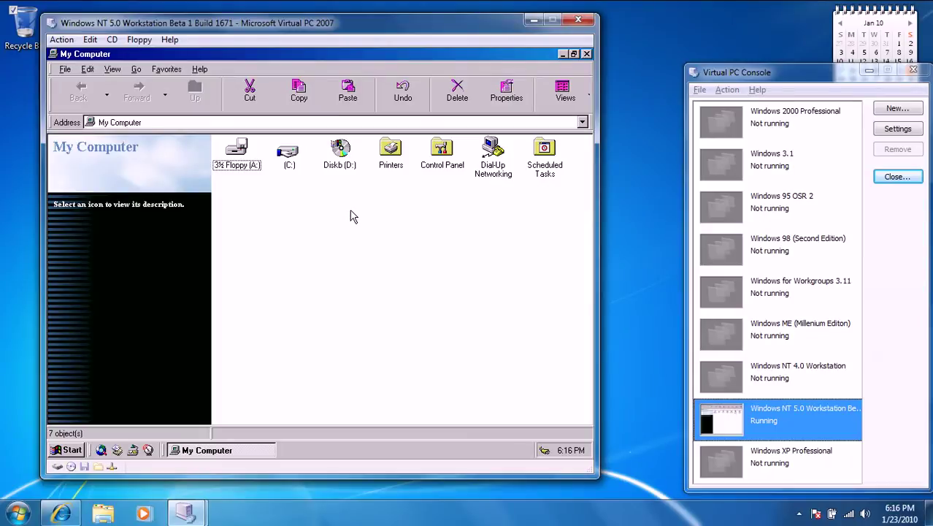
double_click(443, 156)
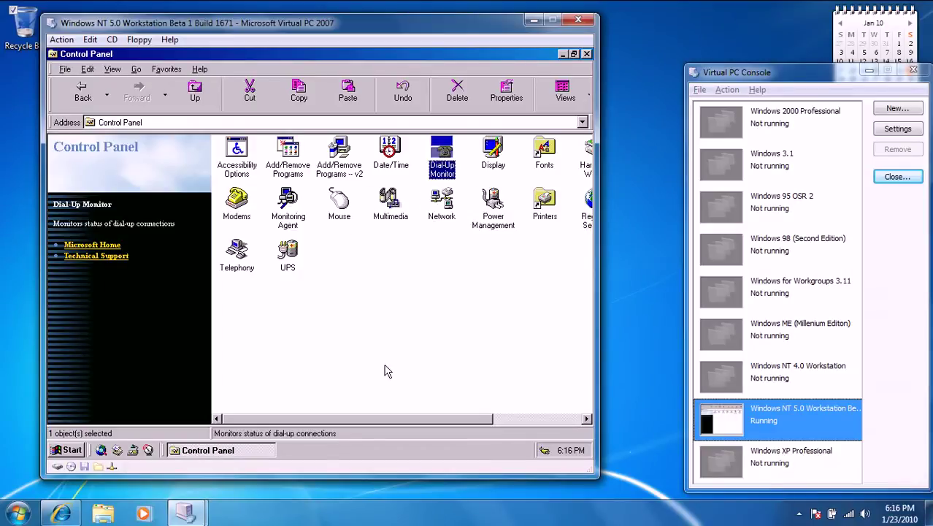
right_click(385, 364)
mouse_move(438, 377)
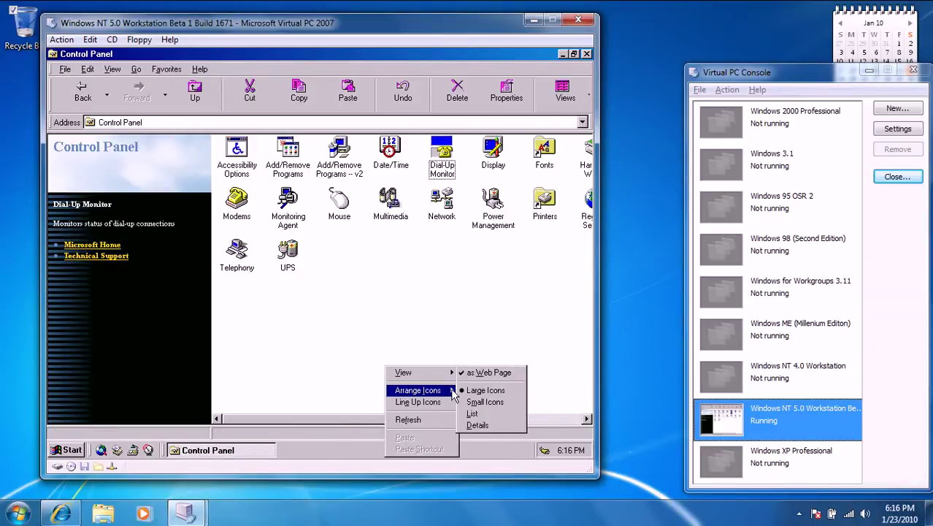
click(478, 414)
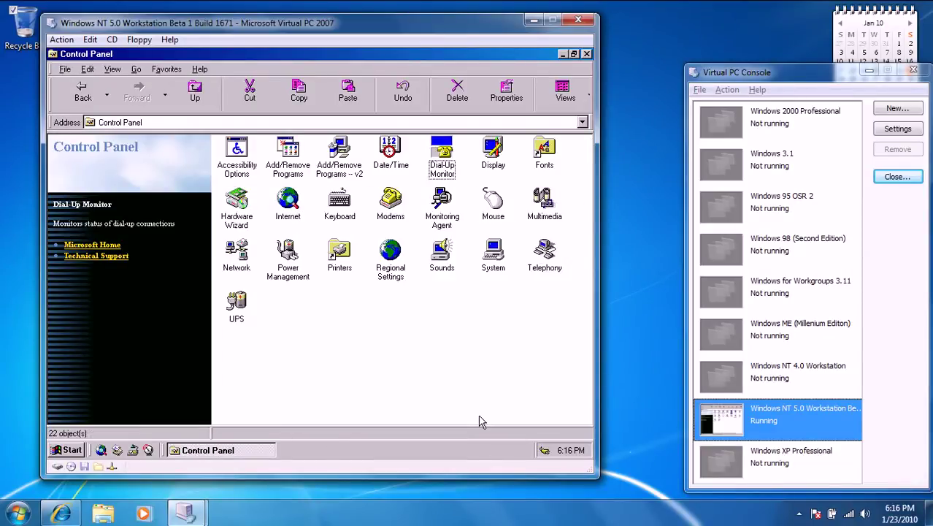
right_click(467, 365)
mouse_move(504, 389)
click(458, 395)
Step: Open the Multimedia properties and expand the Audio Devices group in the device list
click(544, 210)
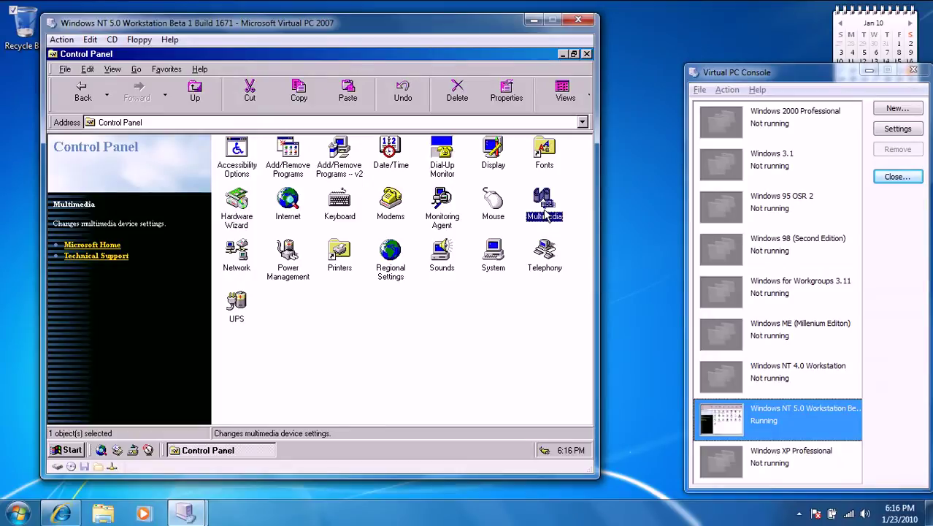
double_click(546, 211)
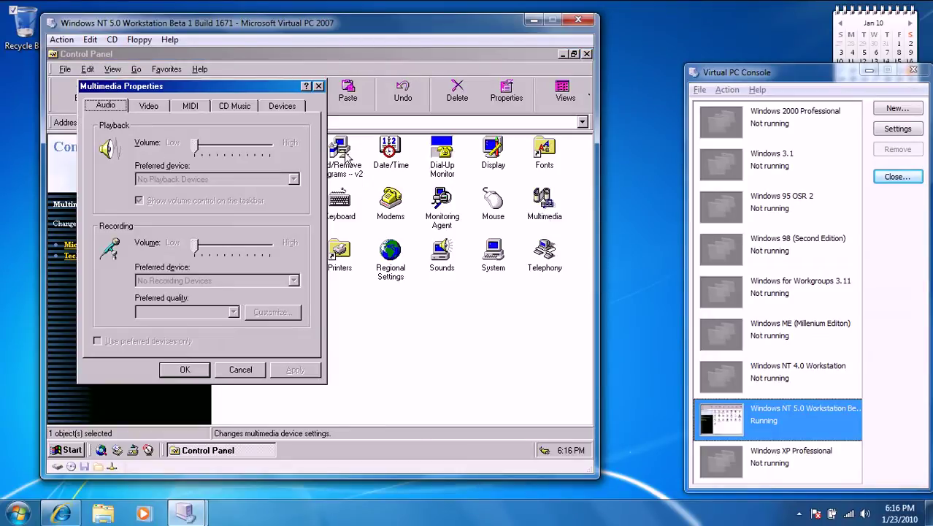
click(283, 106)
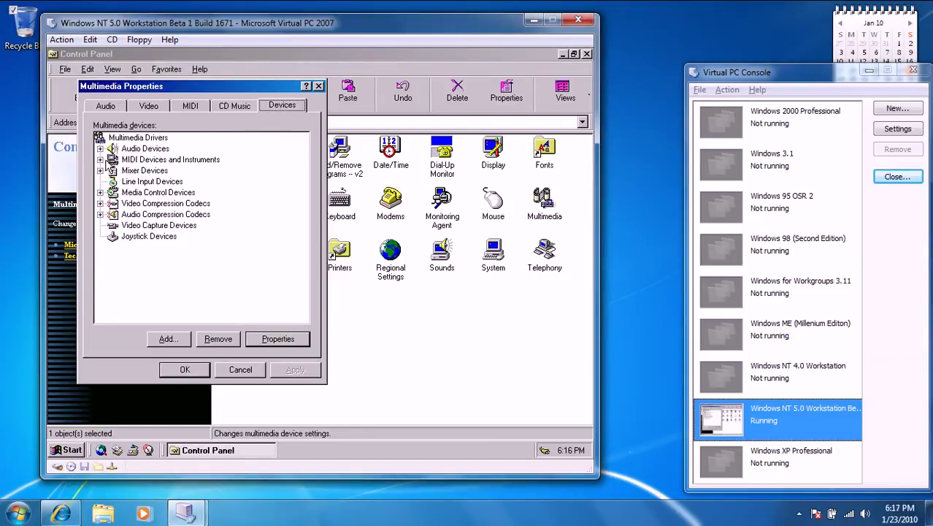
click(100, 148)
click(113, 149)
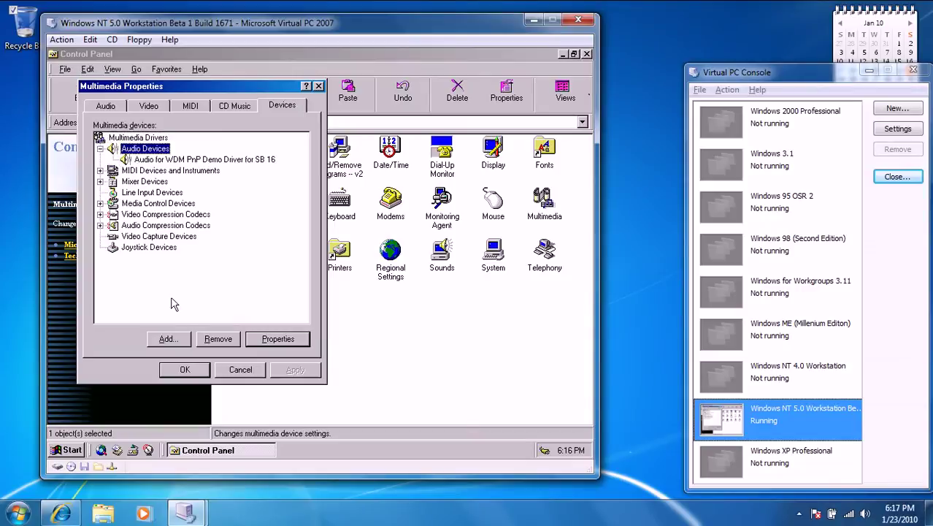
Step: Add the Creative Labs Sound Blaster 1.X, Pro, 16 driver, choosing to install a new driver instead of the current one
click(169, 338)
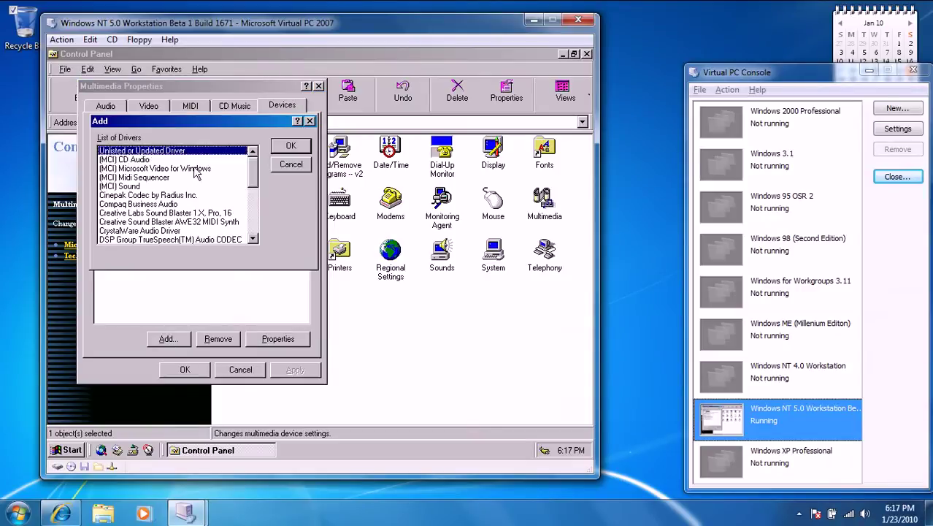
click(217, 213)
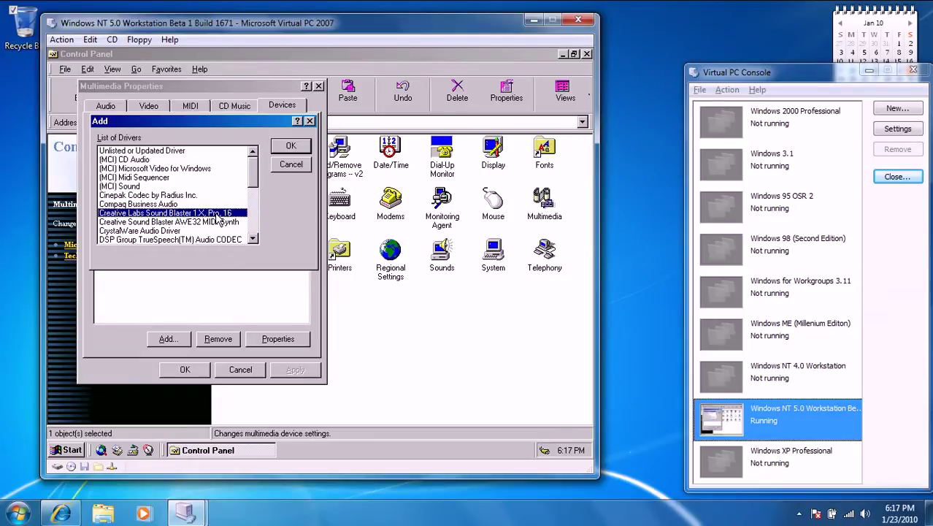
click(290, 148)
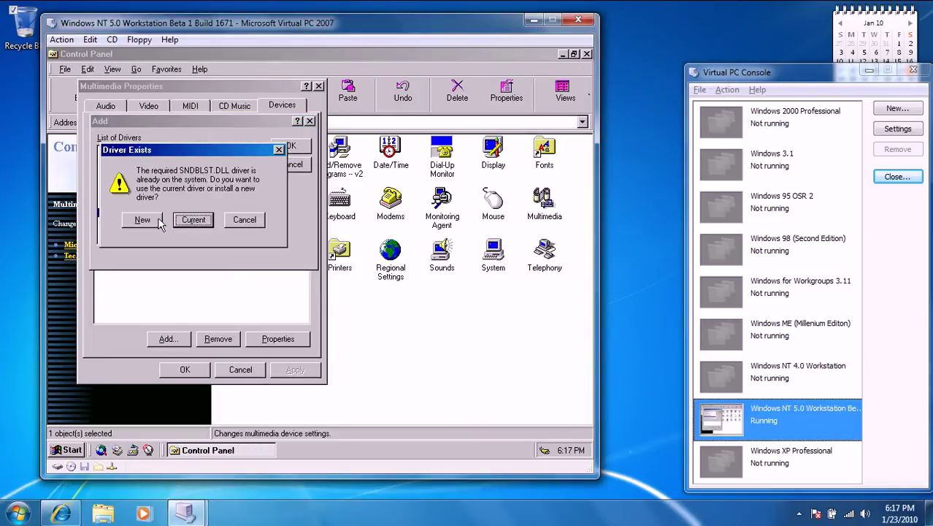
click(157, 220)
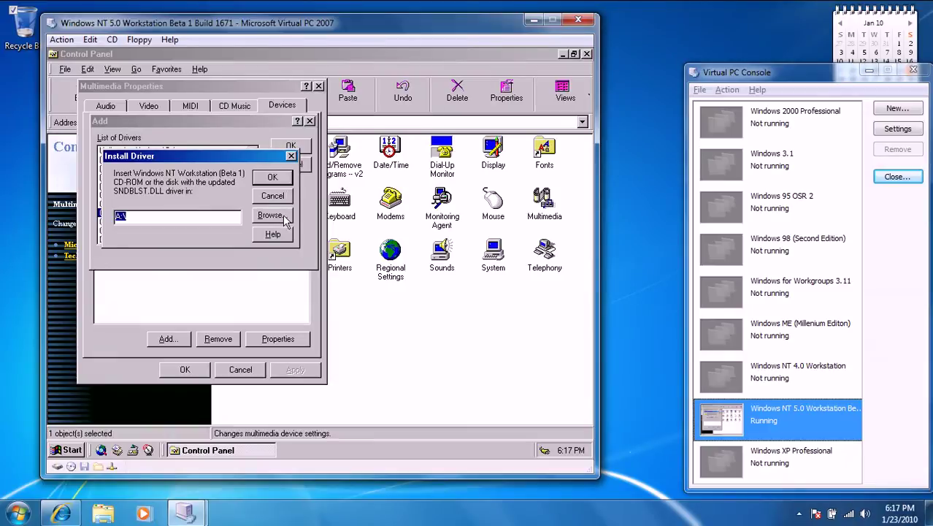
Step: Install the Sound Blaster driver from the i386 folder on drive D
click(283, 215)
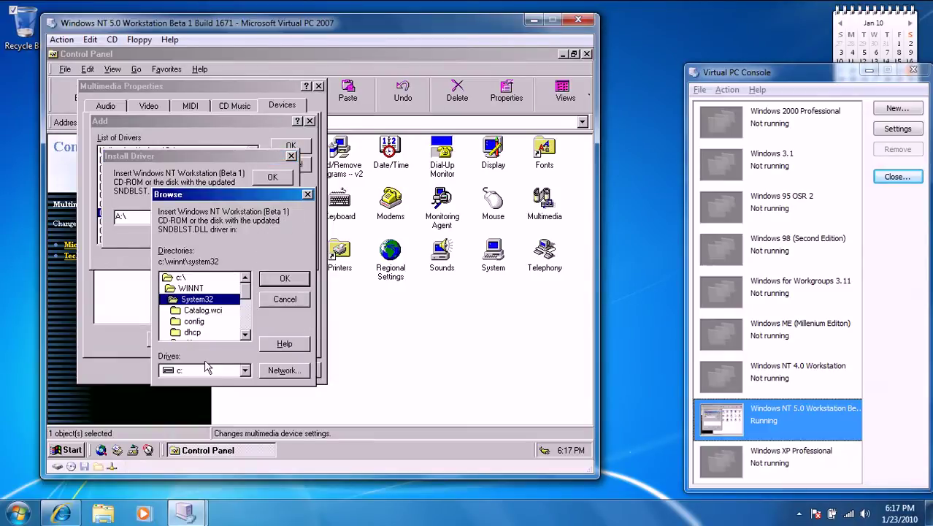
click(207, 369)
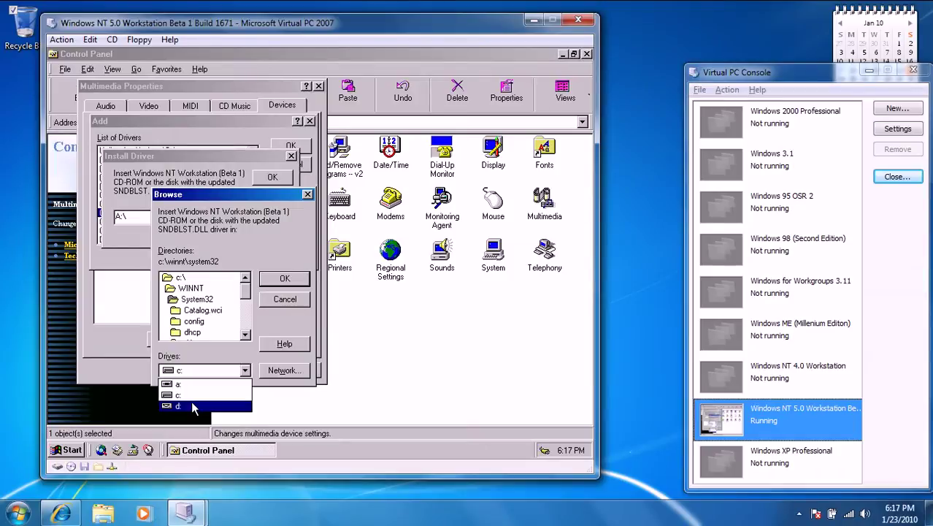
click(193, 405)
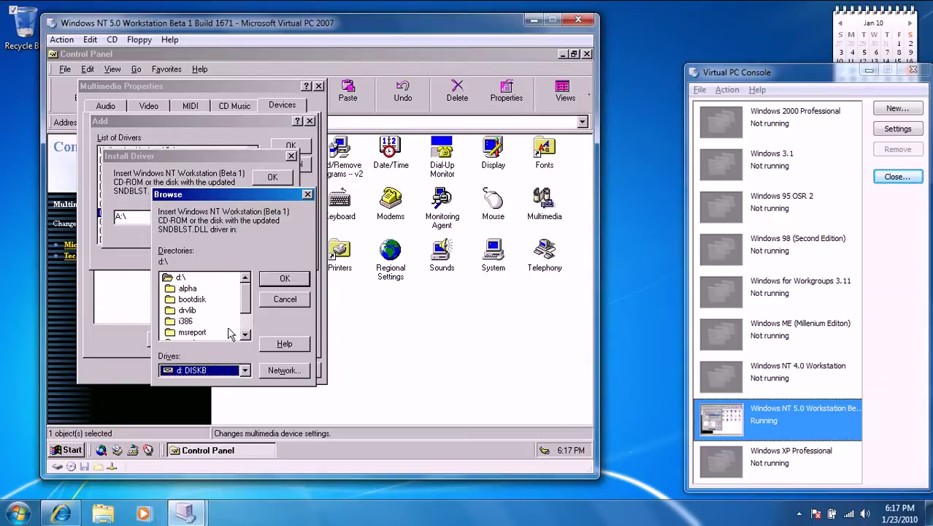
double_click(186, 321)
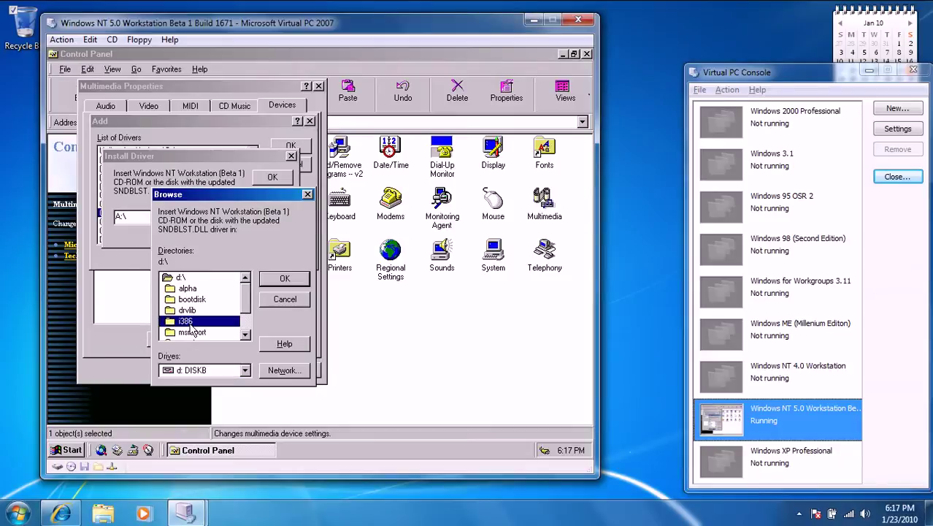
drag(245, 317, 250, 305)
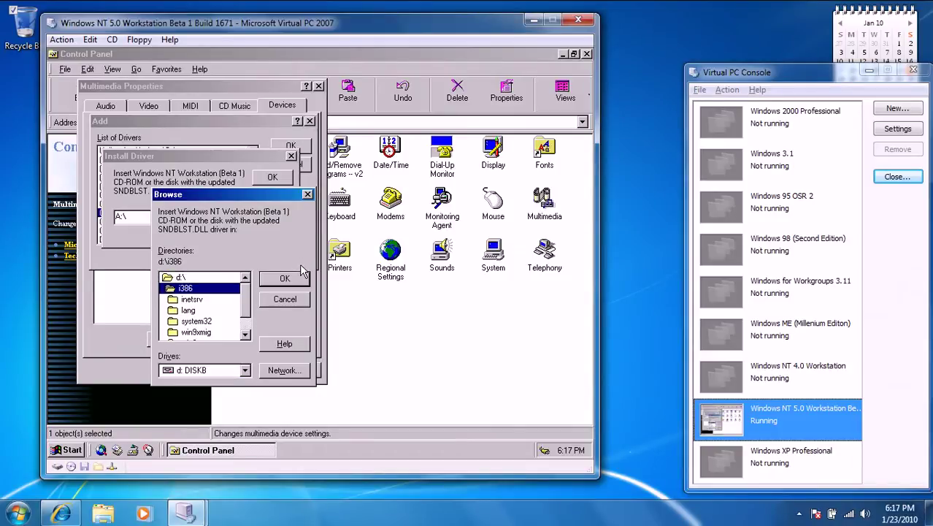
click(284, 279)
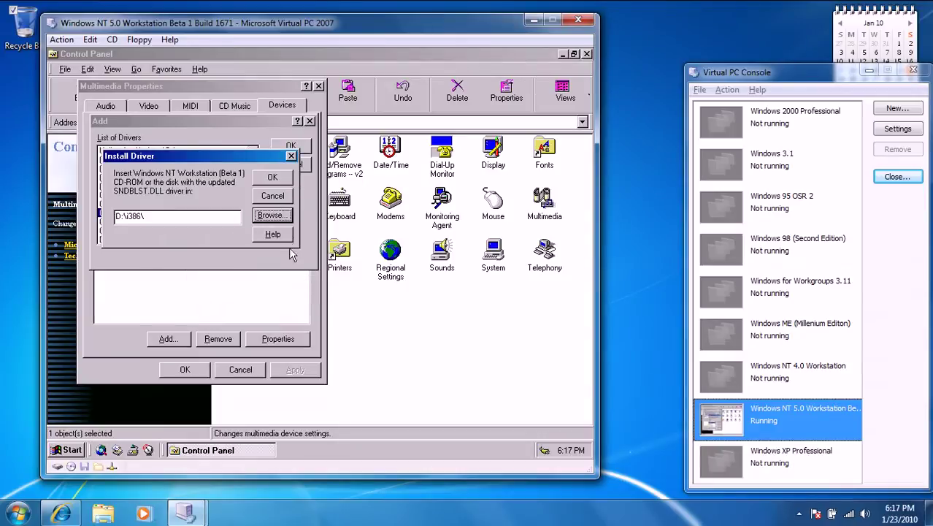
click(281, 176)
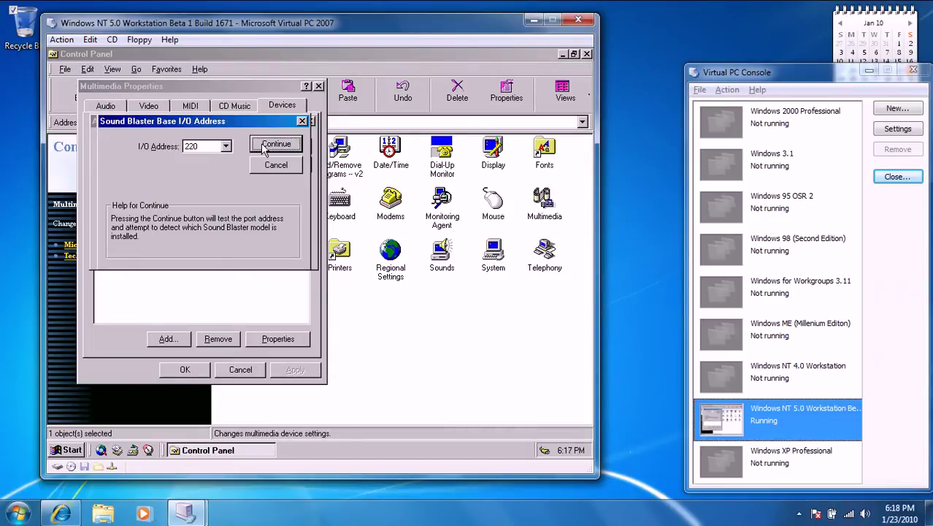
Step: Accept Sound Blaster I/O address 220, set the MPU401 I/O address to Disable, and restart Windows NT to apply the driver
click(267, 146)
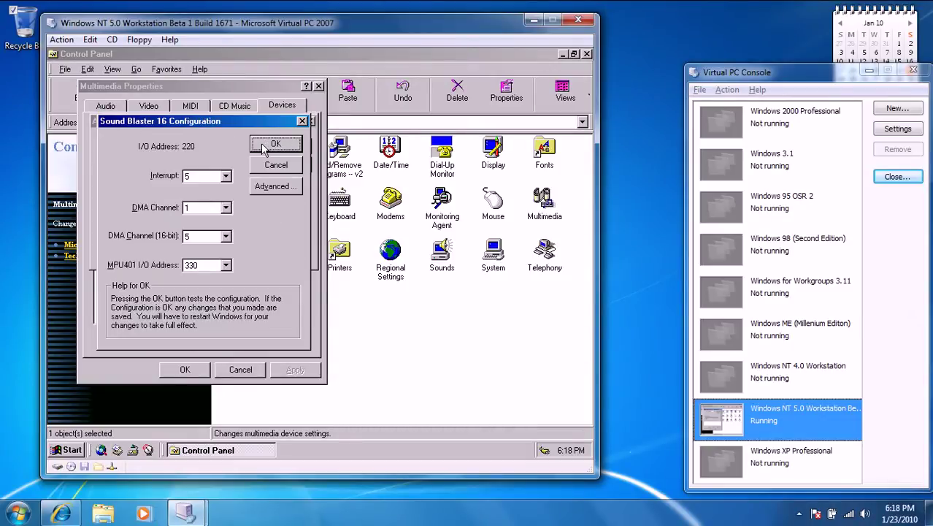
click(223, 267)
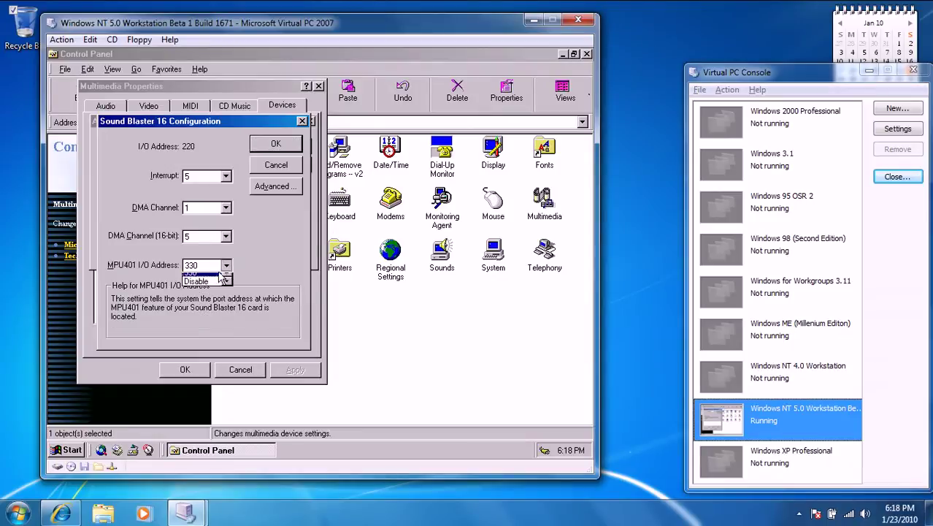
click(215, 287)
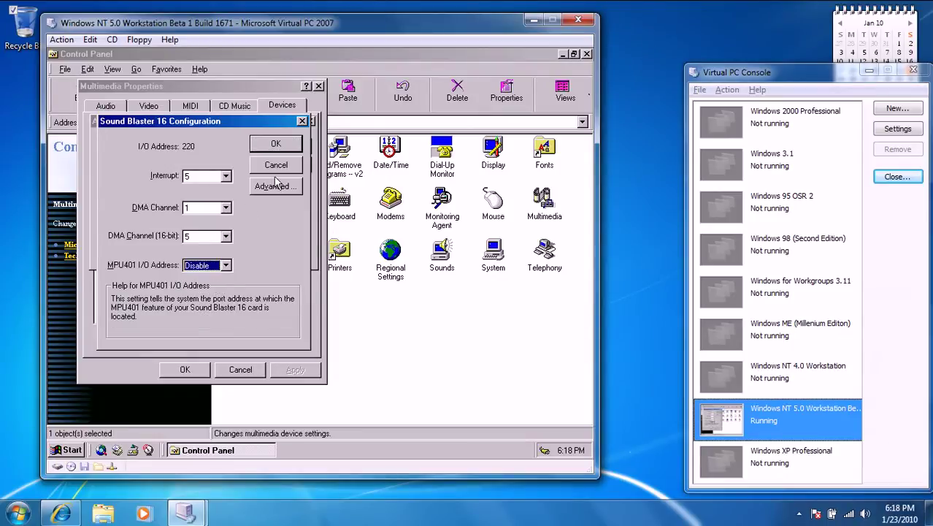
click(276, 144)
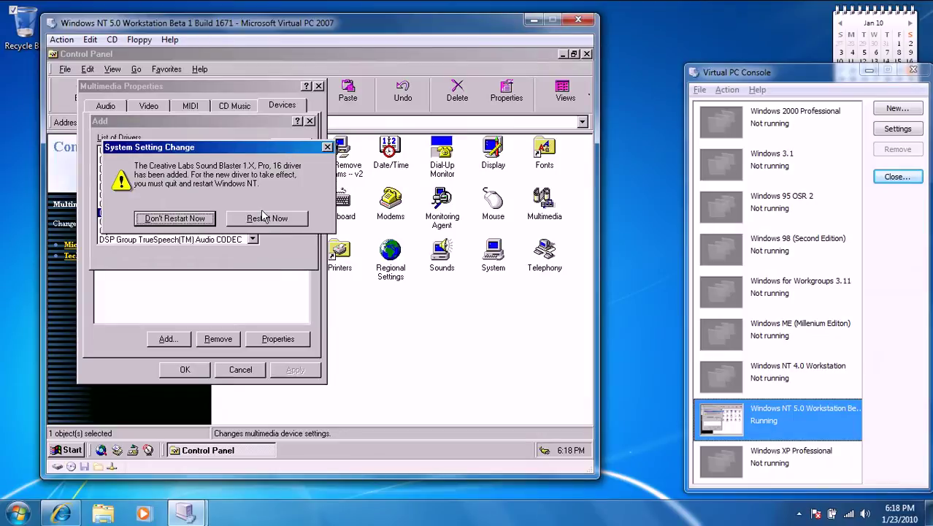
click(264, 217)
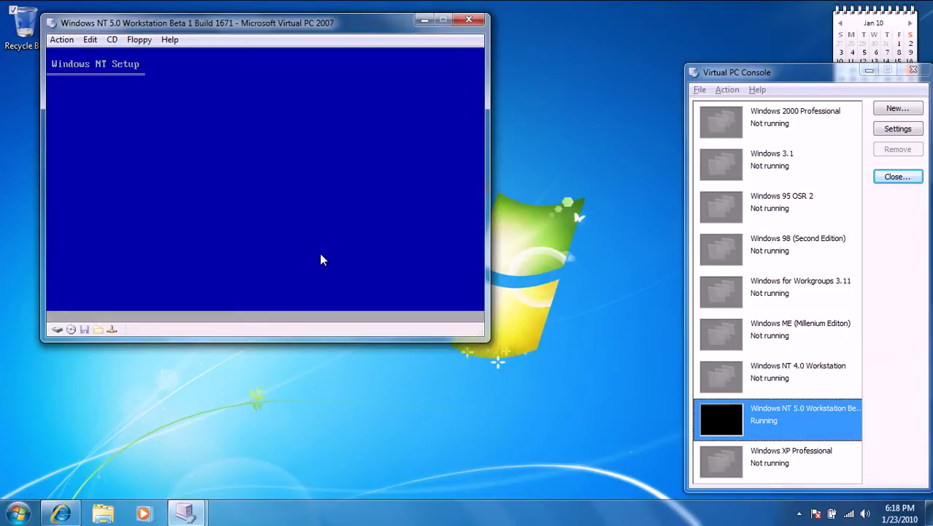
Step: Release the CD, reset the virtual machine, and boot Windows NT Workstation Version 5.0
click(112, 40)
click(133, 106)
click(61, 39)
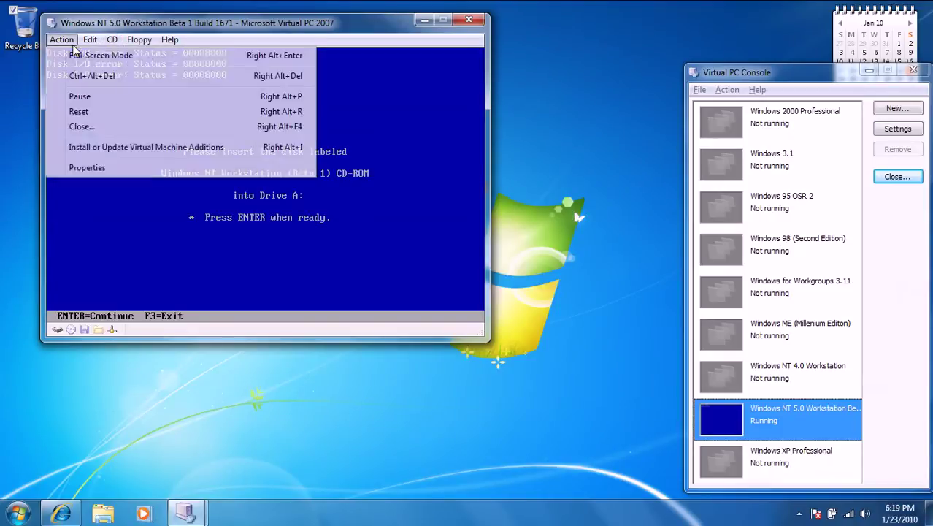
click(78, 111)
key(Return)
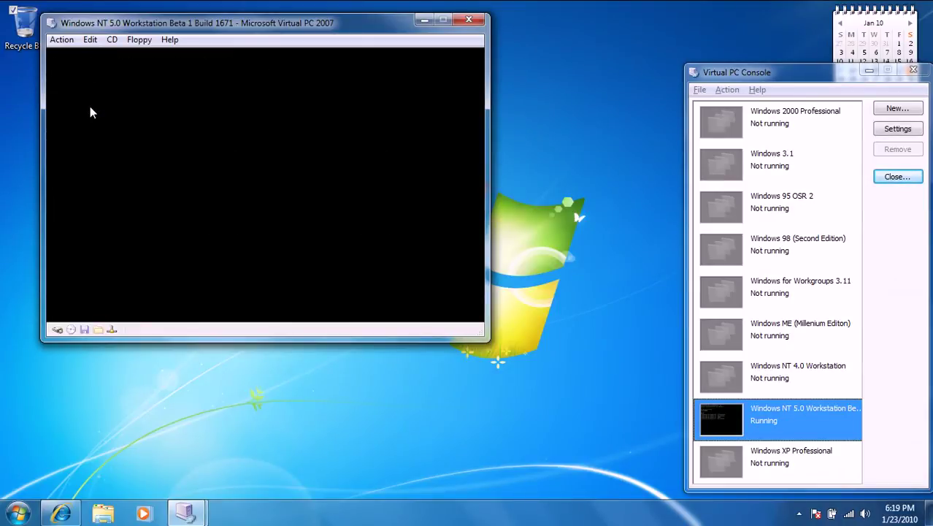
key(Return)
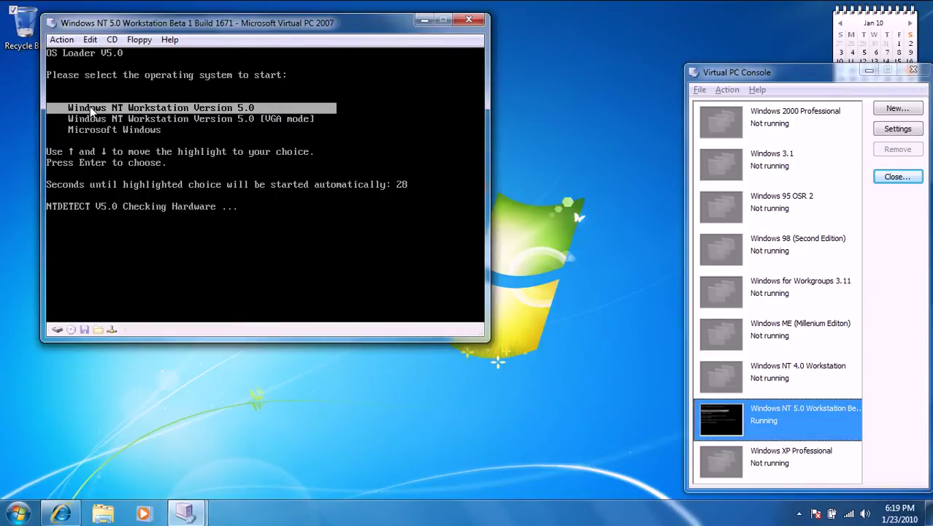
click(799, 513)
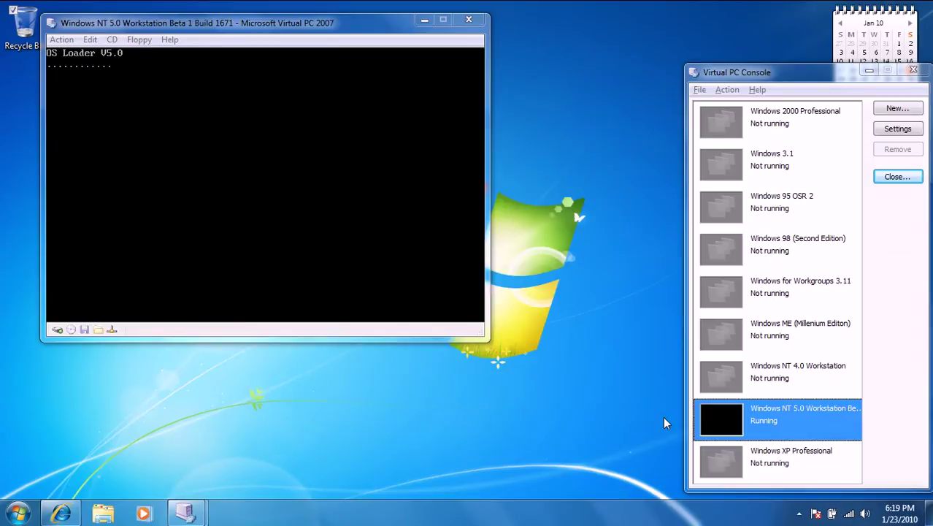
click(799, 514)
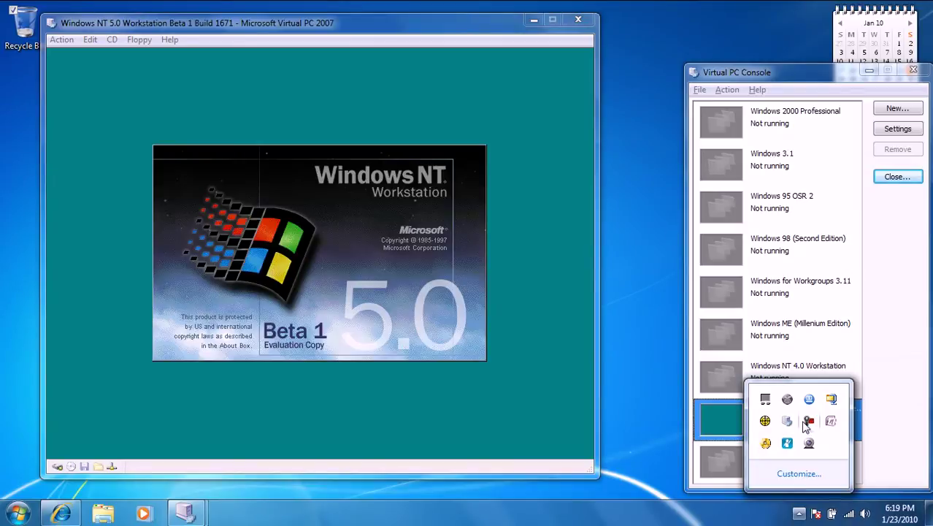
Step: Bring up the Windows NT logon dialog in the virtual machine and enter the Administrator account's password
click(549, 262)
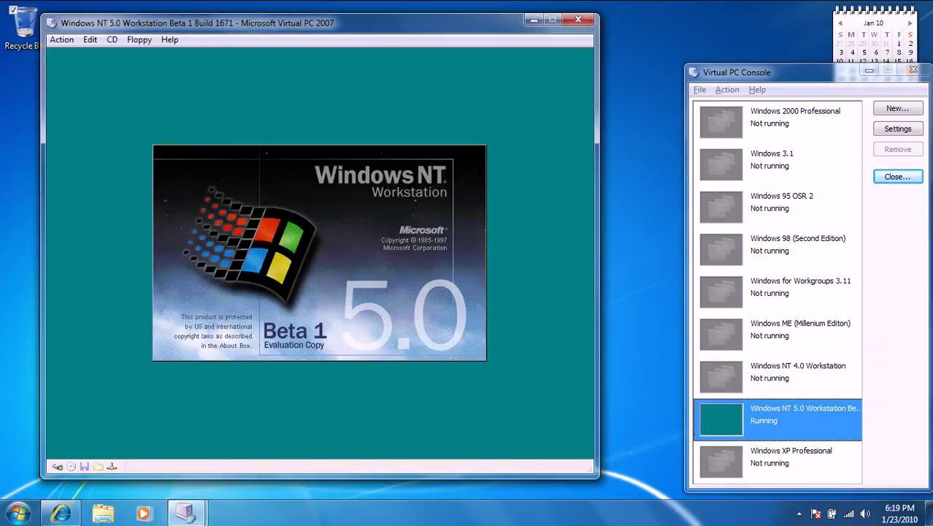
key(ctrl+alt+Delete)
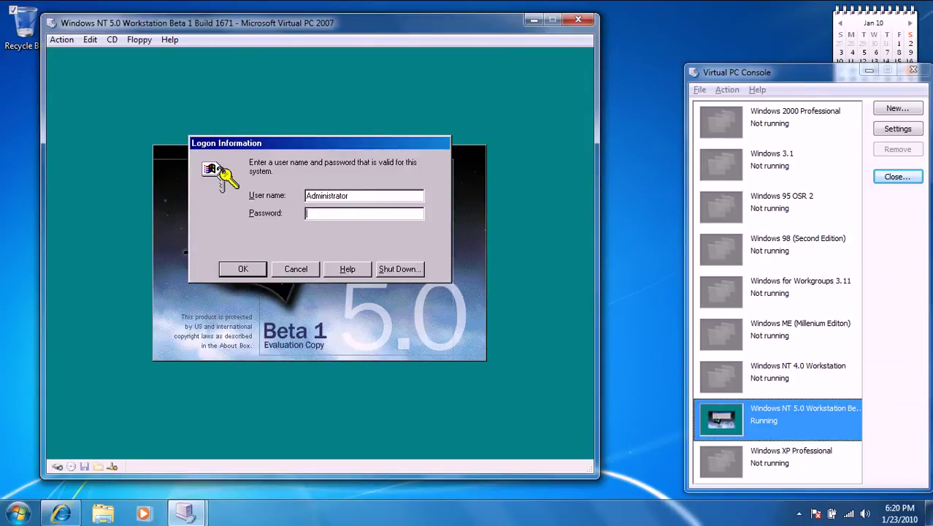
text(****)
key(BackSpace)
key(BackSpace)
key(BackSpace)
key(BackSpace)
key(BackSpace)
text(******)
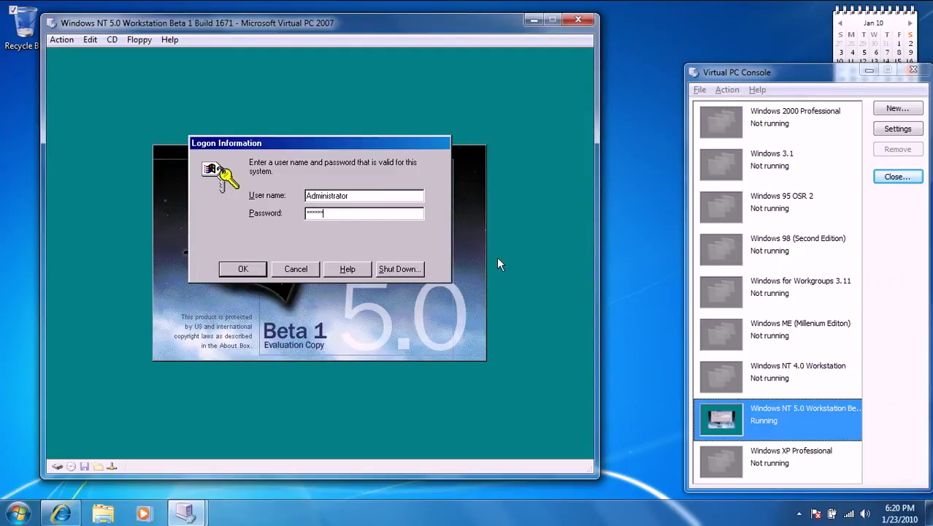
click(799, 512)
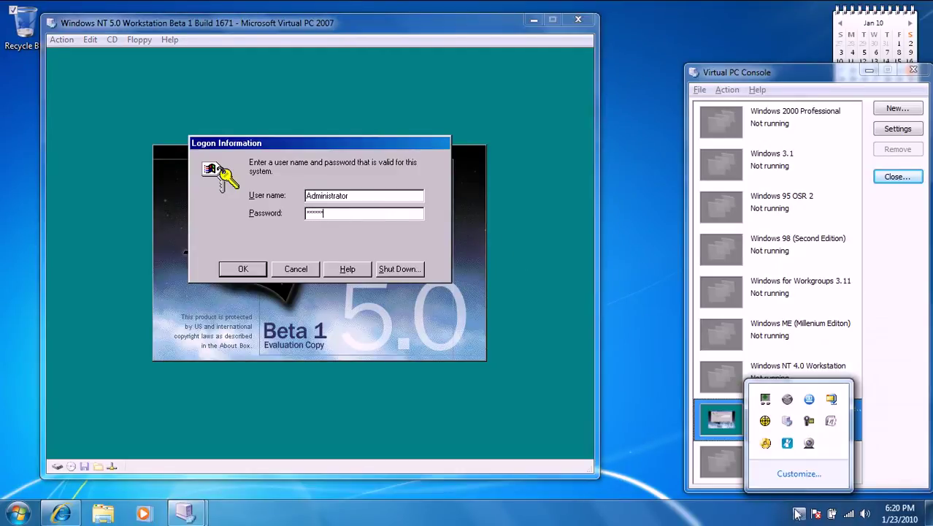
right_click(808, 422)
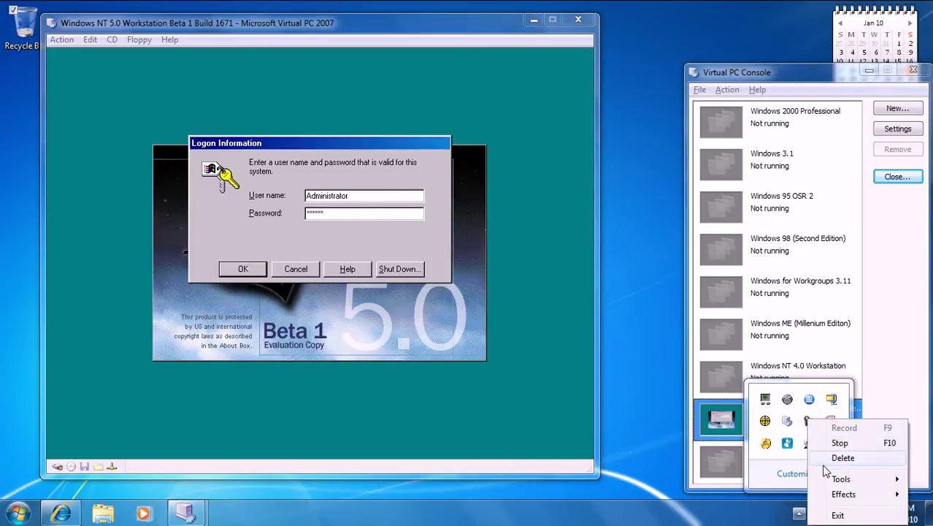
mouse_move(823, 495)
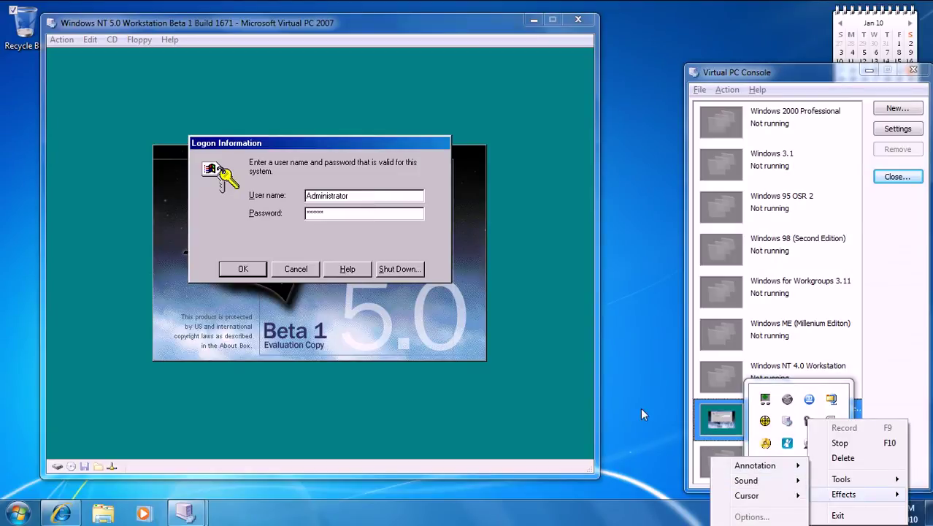
click(652, 375)
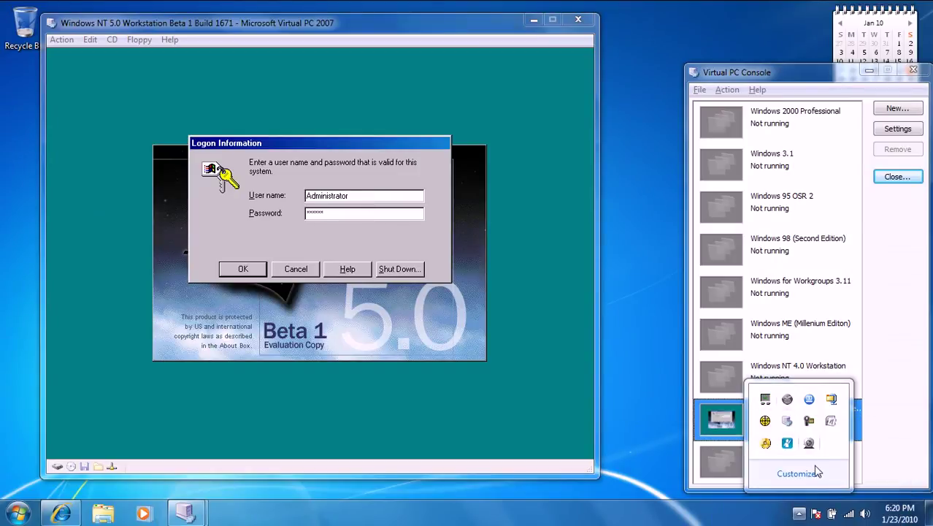
right_click(813, 426)
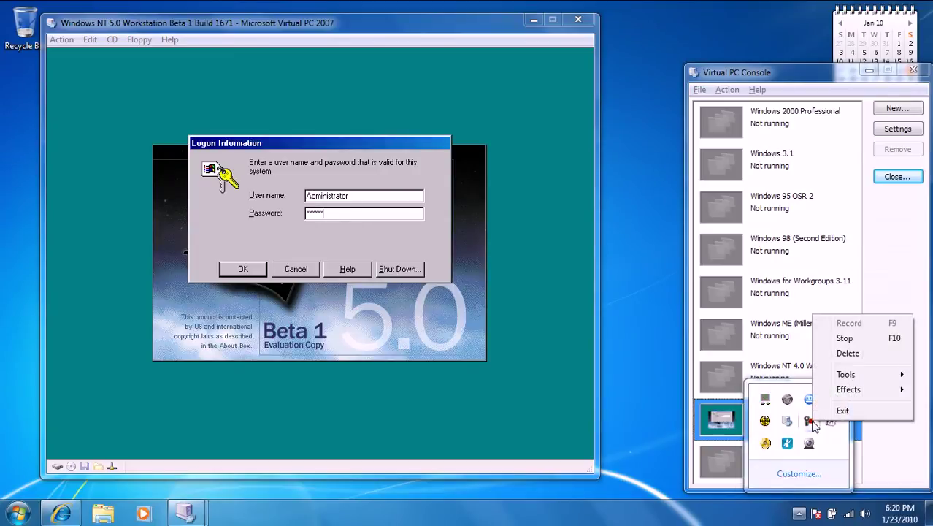
click(678, 343)
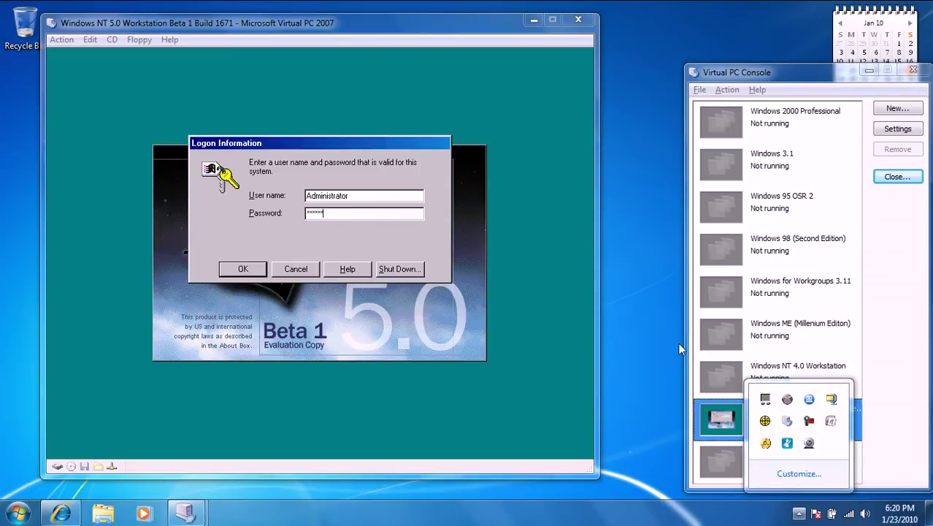
click(678, 349)
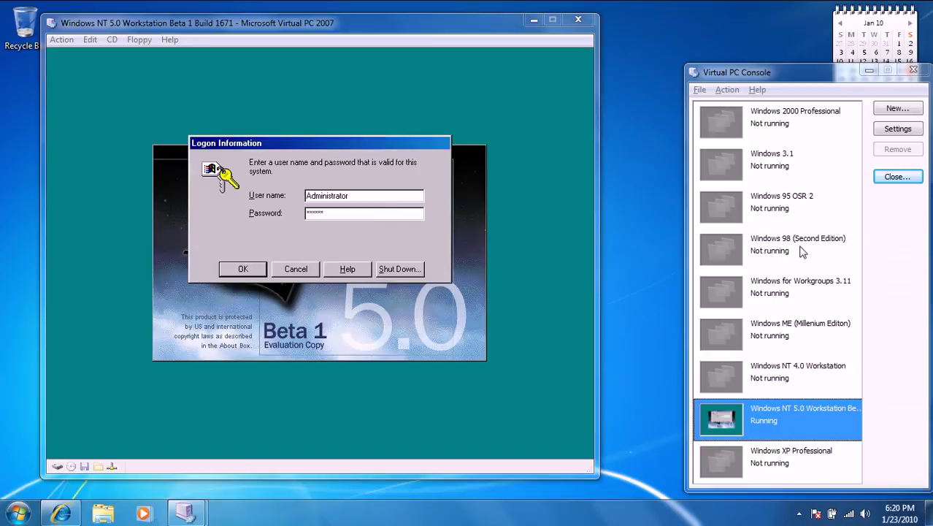
Step: Log on to Windows NT with the entered credentials and close the Control Panel window
click(285, 247)
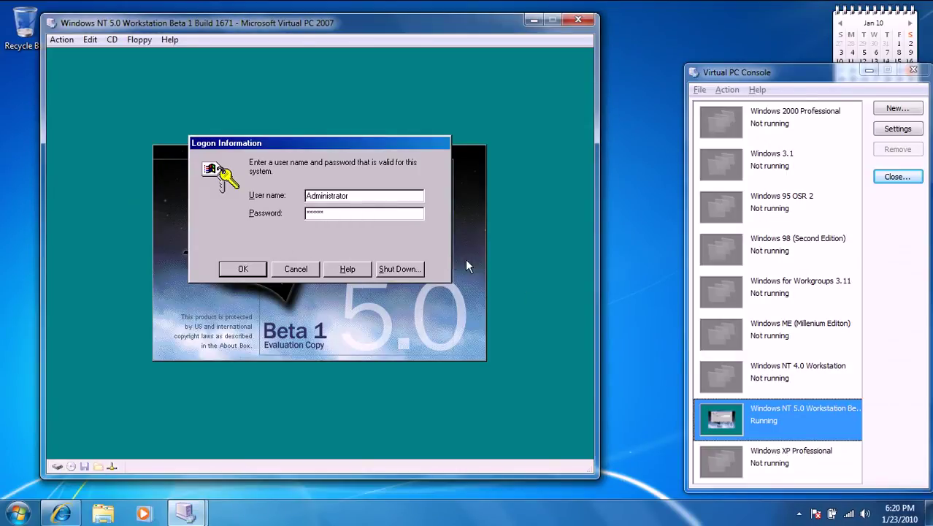
click(246, 276)
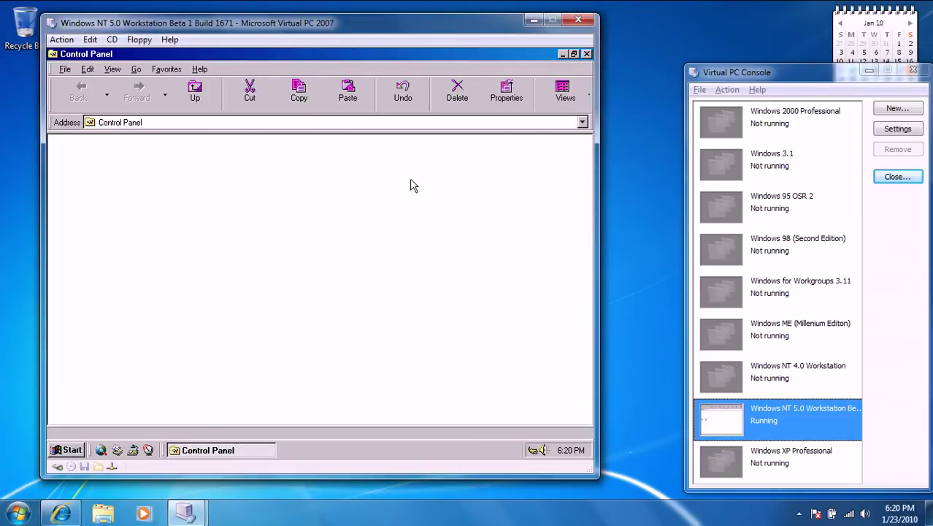
click(585, 54)
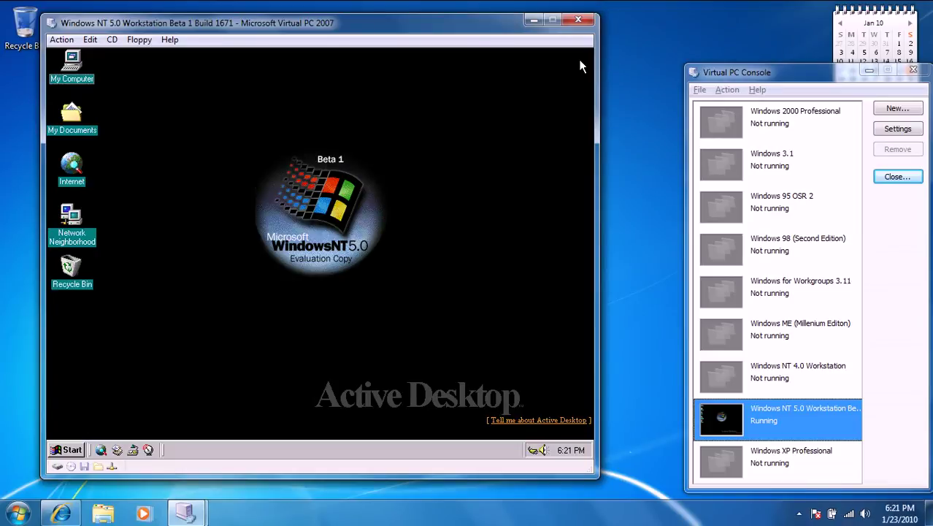
Step: Examine the desktop's Display Properties, including the Icons settings, and cancel without changing anything
right_click(580, 61)
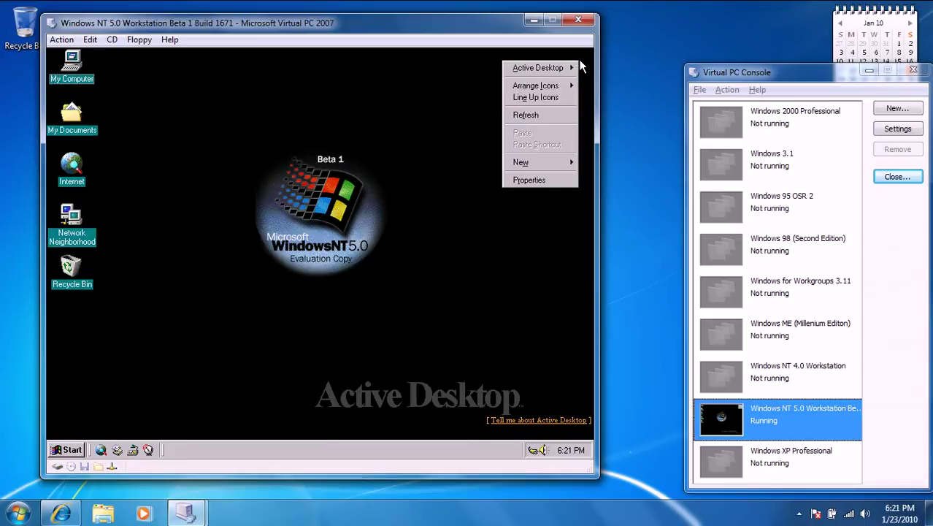
click(562, 179)
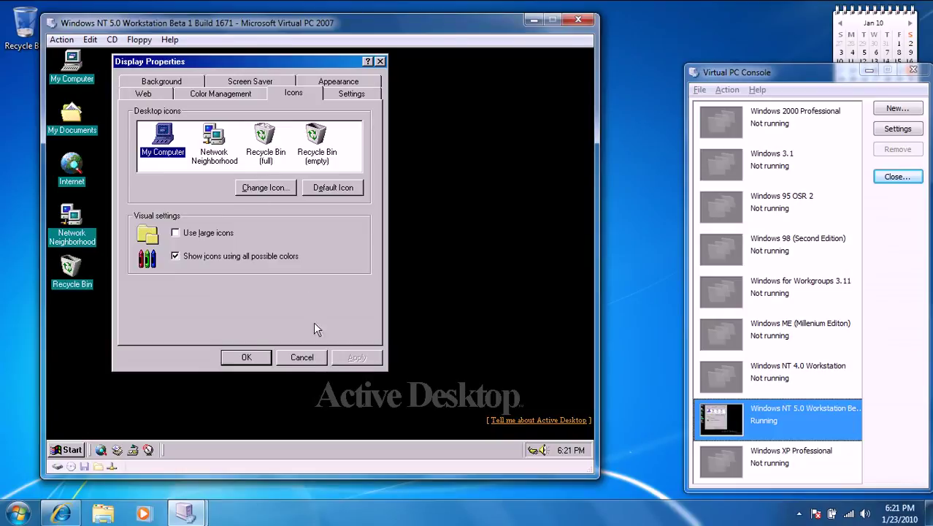
click(308, 359)
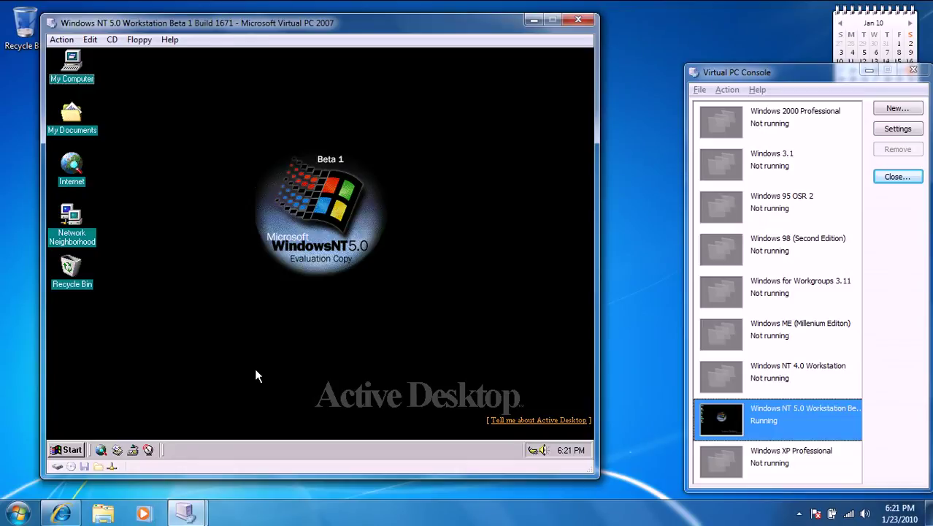
right_click(255, 374)
click(255, 375)
right_click(255, 356)
click(290, 359)
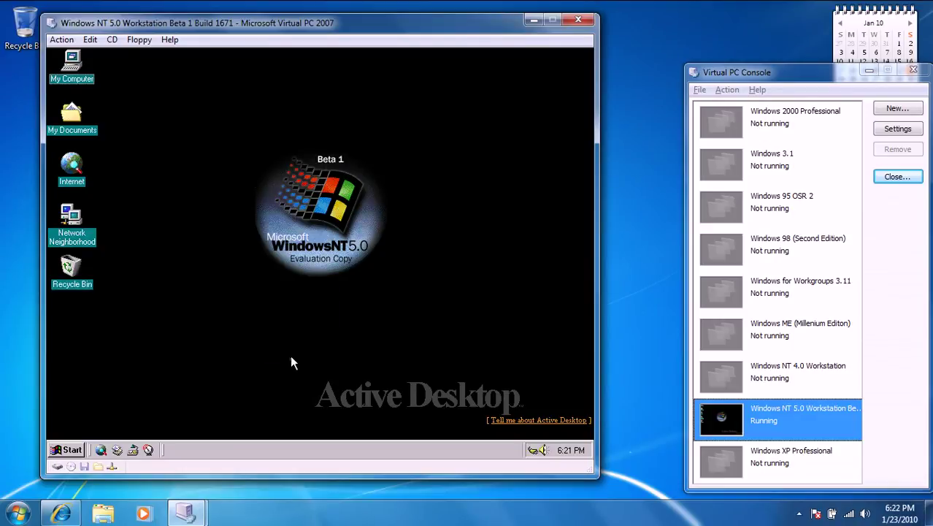